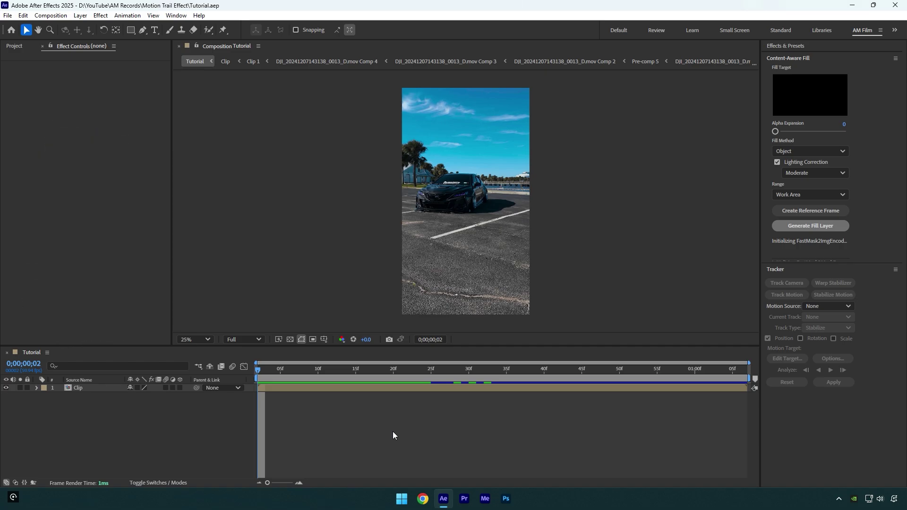
# Step: Duplicate the Clip layer, paint the car on the top copy with Roto Brush, and freeze the matte
pyautogui.click(75, 388)
pyautogui.hotkey('ctrl', 'd')
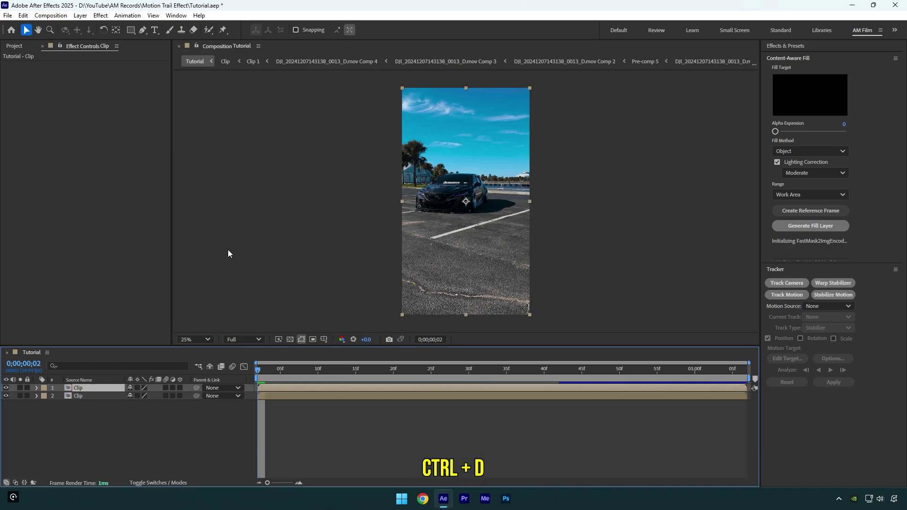
pyautogui.click(208, 30)
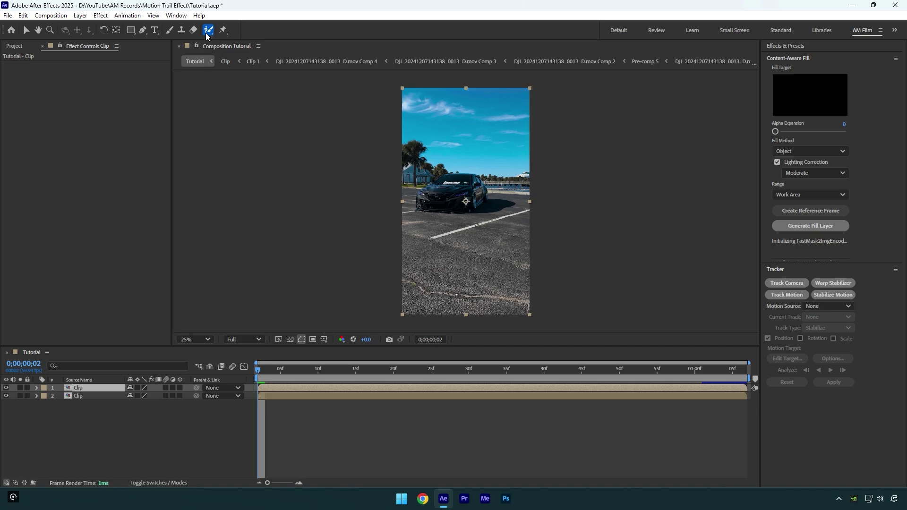
pyautogui.doubleClick(438, 186)
pyautogui.scroll(3, 339, 192)
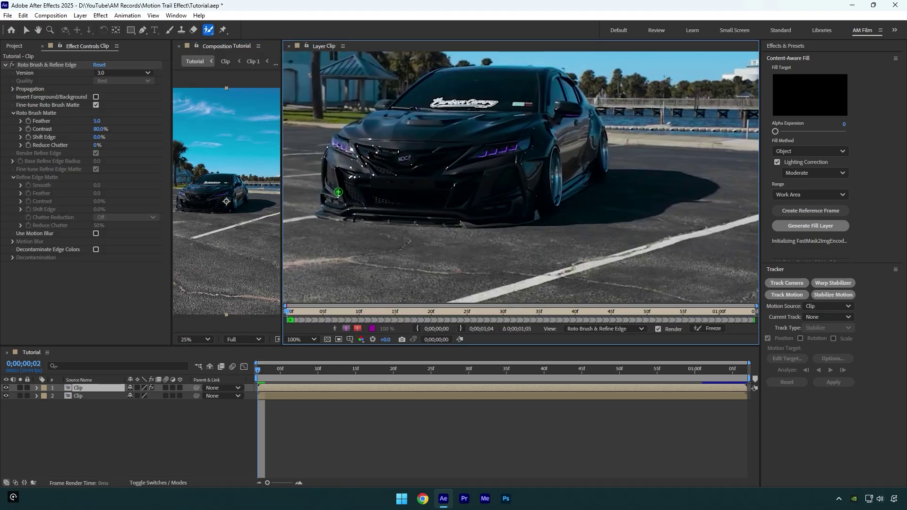
pyautogui.moveTo(326, 156); pyautogui.dragTo(327, 219)
pyautogui.scroll(2, 572, 236)
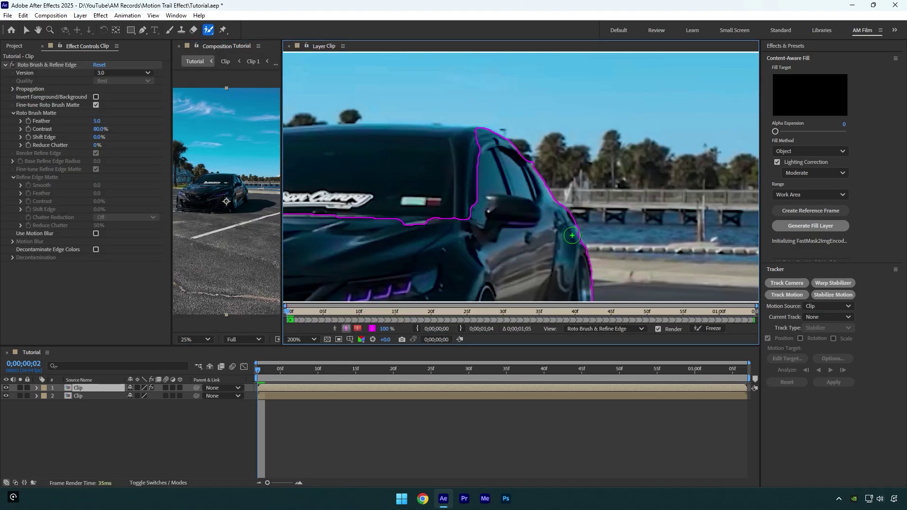
pyautogui.scroll(-4, 572, 235)
pyautogui.click(708, 328)
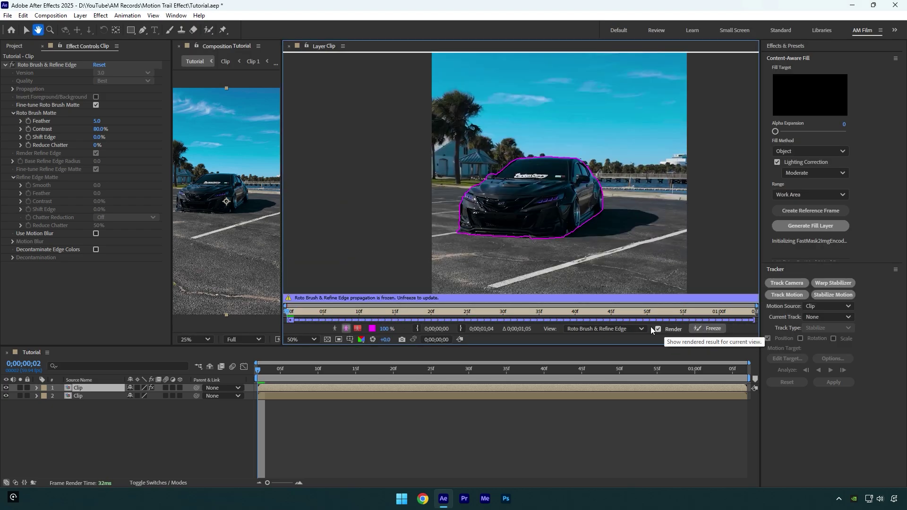
# Step: Pre-compose the roto'd top layer into a precomp named 'Car only'
pyautogui.click(289, 45)
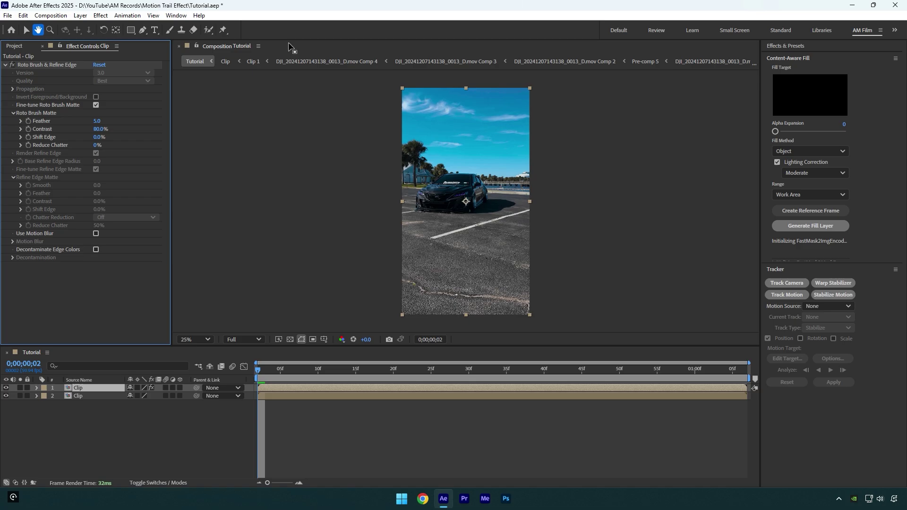
pyautogui.rightClick(439, 385)
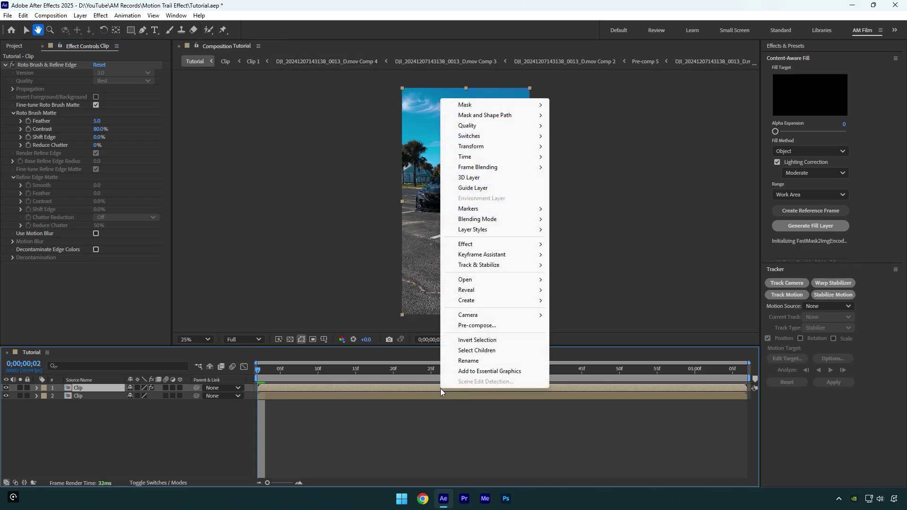
pyautogui.click(474, 325)
pyautogui.write('C')
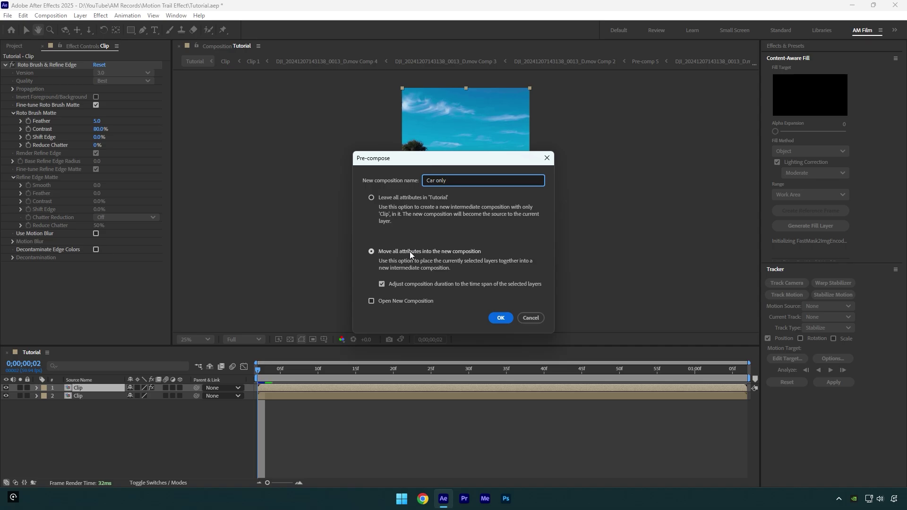
pyautogui.write('ar only')
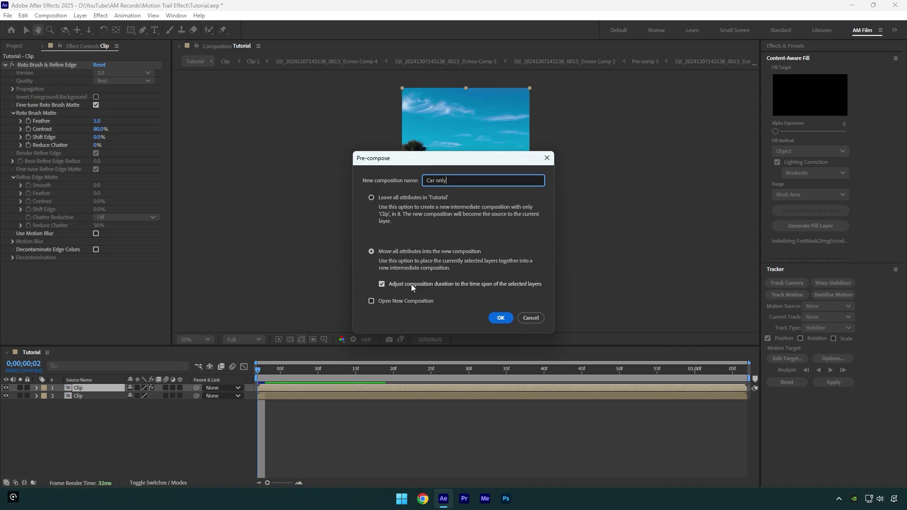
pyautogui.click(502, 318)
# Step: Apply Pixel Motion Blur to Car only with Shutter Angle 2000 and 20 Shutter Samples
pyautogui.hotkey('ctrl', 'space')
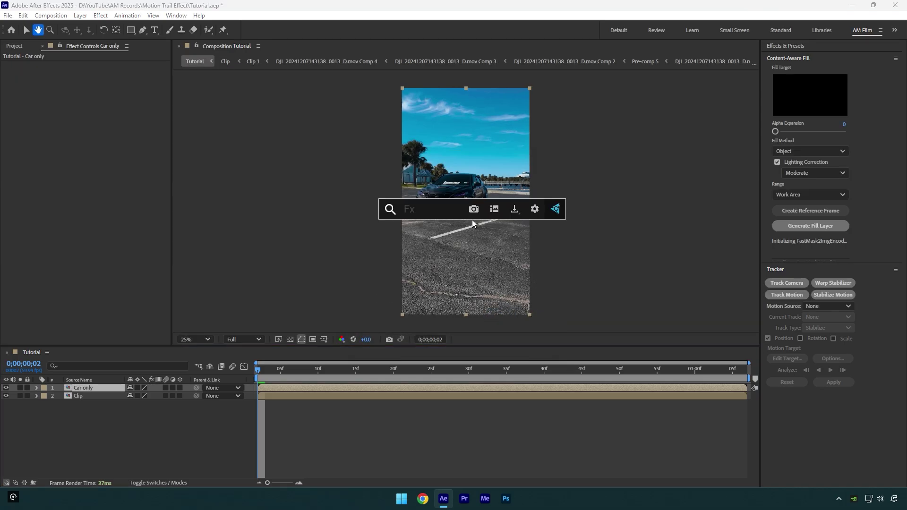
pyautogui.write('pixel')
pyautogui.press('Return')
pyautogui.click(101, 81)
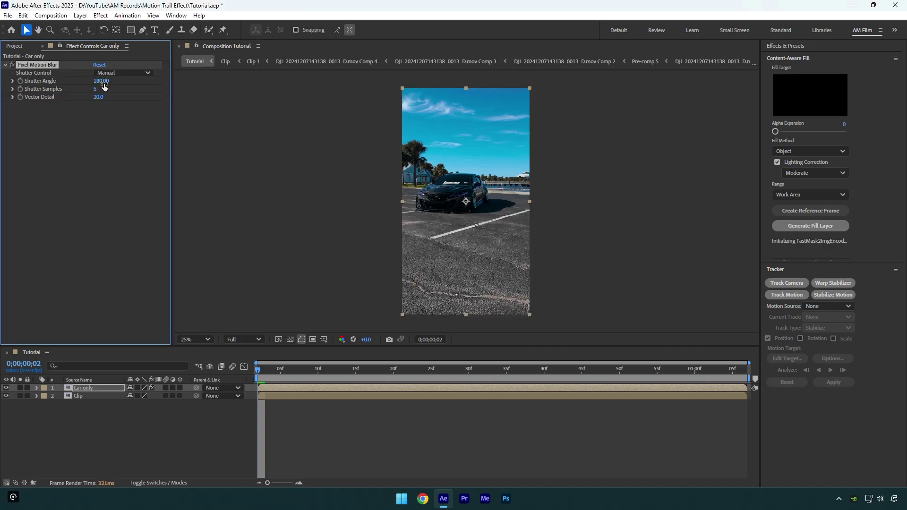
pyautogui.write('2000')
pyautogui.press('Return')
pyautogui.click(95, 90)
pyautogui.press('Return')
# Step: Create a white 1080×1920 solid named 'Trail' above Car only
pyautogui.rightClick(118, 426)
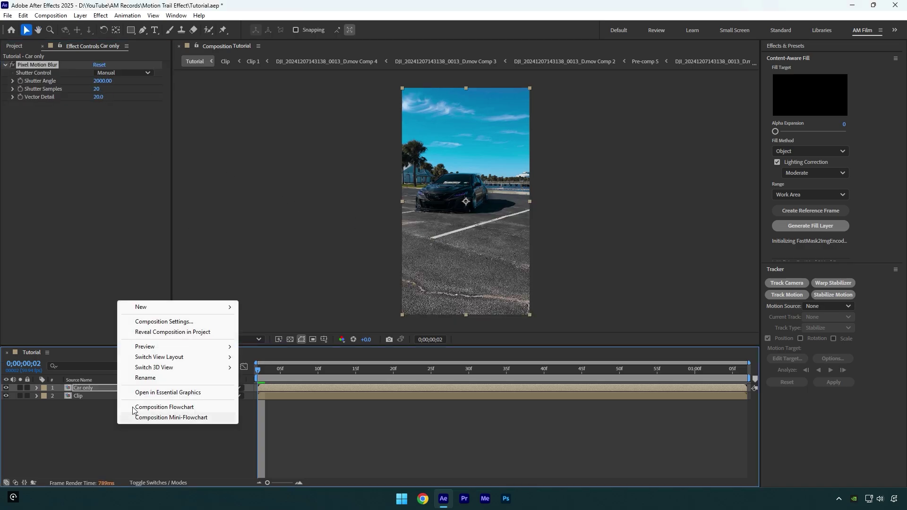
pyautogui.moveTo(144, 309)
pyautogui.click(267, 333)
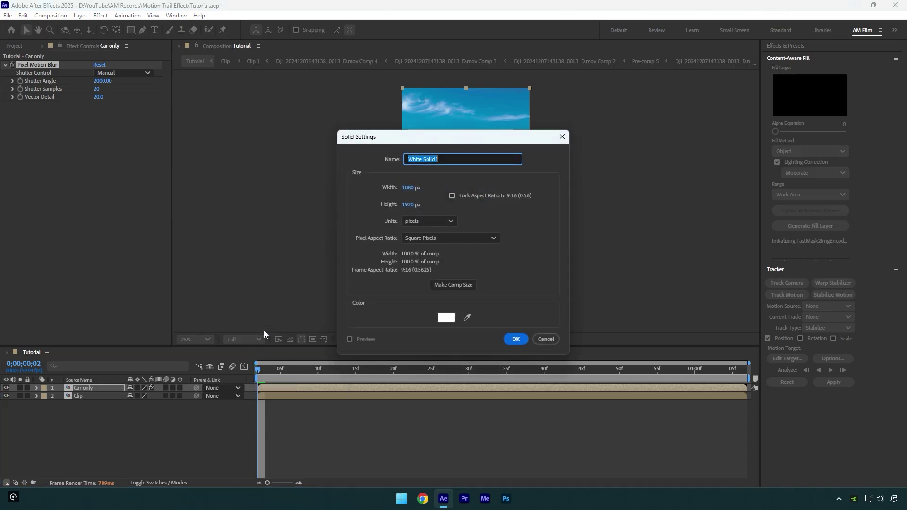
pyautogui.write('Trail')
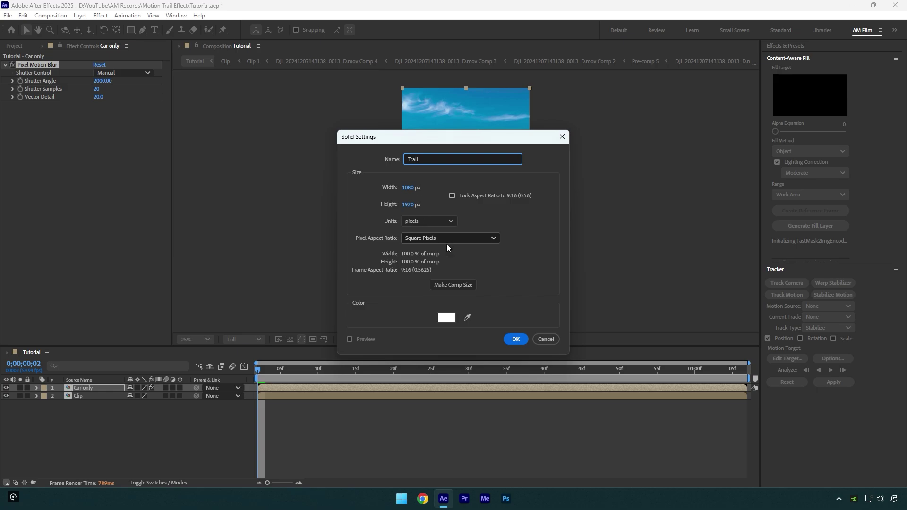
pyautogui.click(516, 339)
# Step: Apply Particle Playground to Trail and set cannon spreads, Velocity and Particle Radius to 0
pyautogui.hotkey('ctrl', 'space')
pyautogui.write('play')
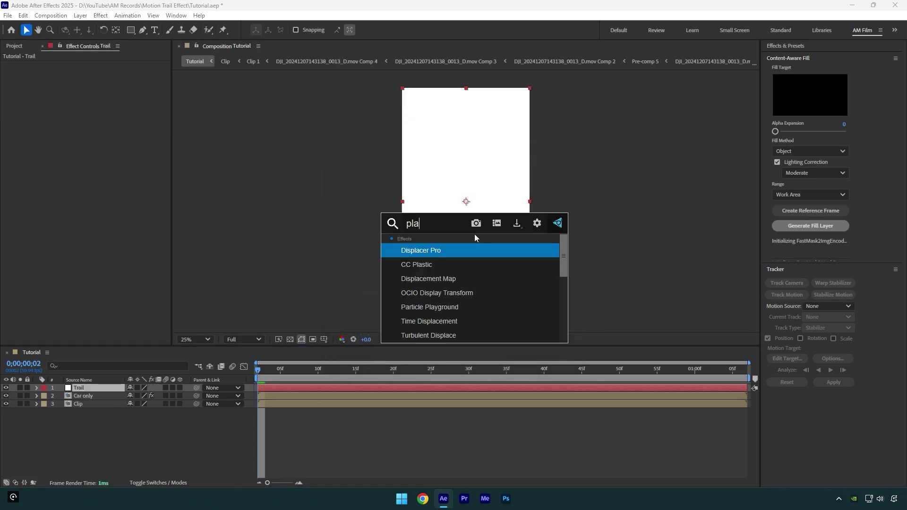
pyautogui.click(468, 264)
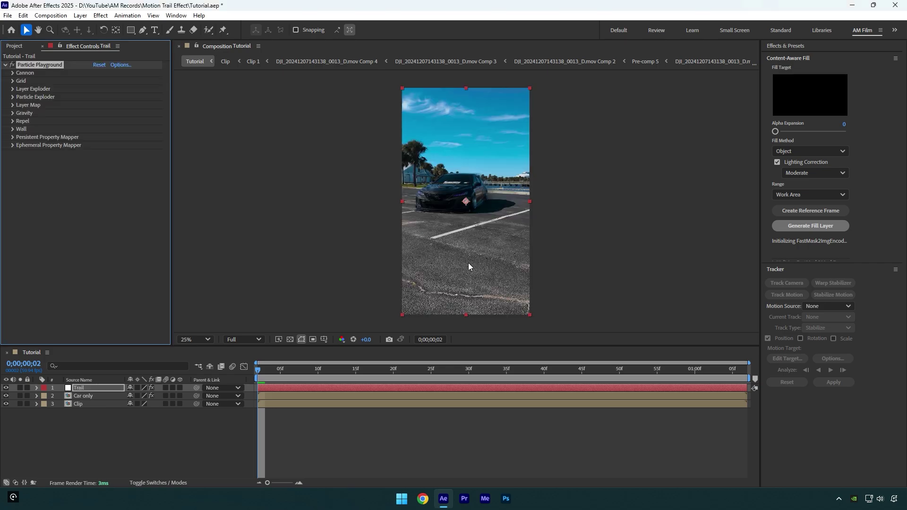
pyautogui.click(13, 74)
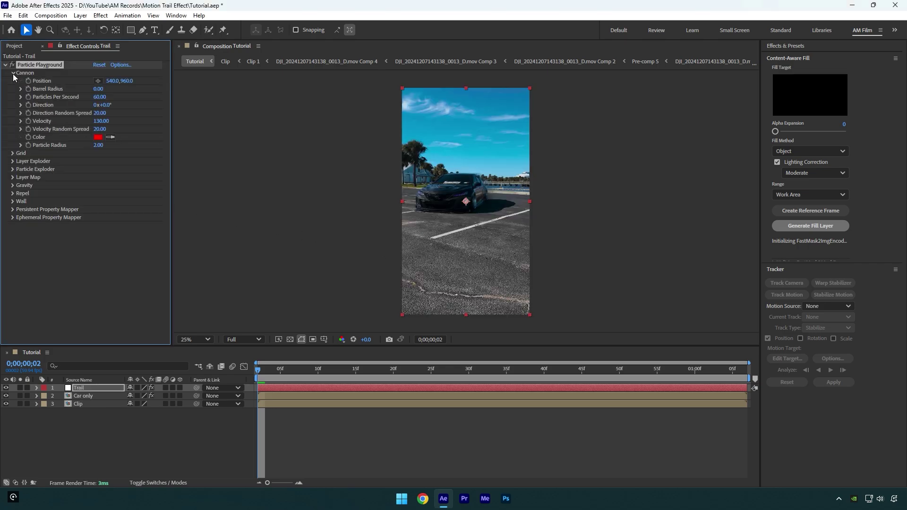
pyautogui.click(103, 112)
pyautogui.write('0')
pyautogui.press('Tab')
pyautogui.write('0')
pyautogui.press('Tab')
pyautogui.write('0')
pyautogui.press('Tab')
pyautogui.write('0')
pyautogui.click(135, 133)
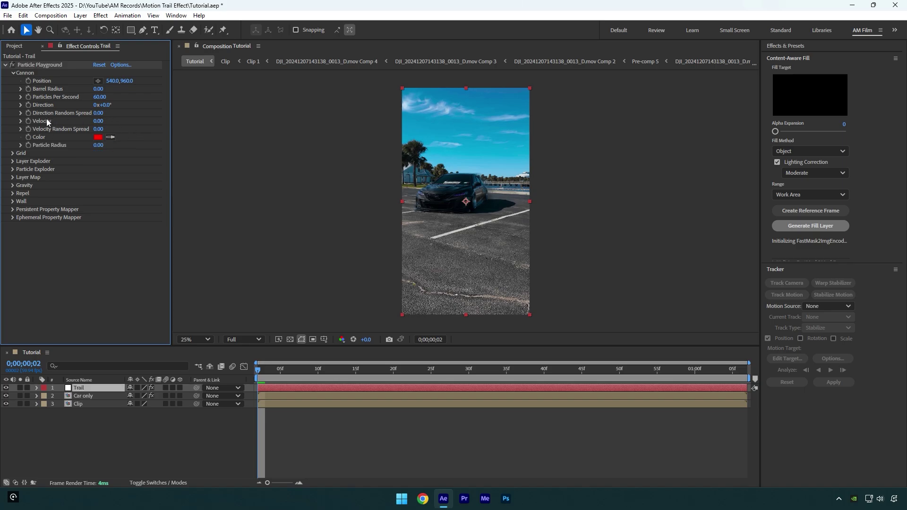
# Step: Map particles from the Car only layer and set Older/Younger than to -1.80
pyautogui.click(12, 178)
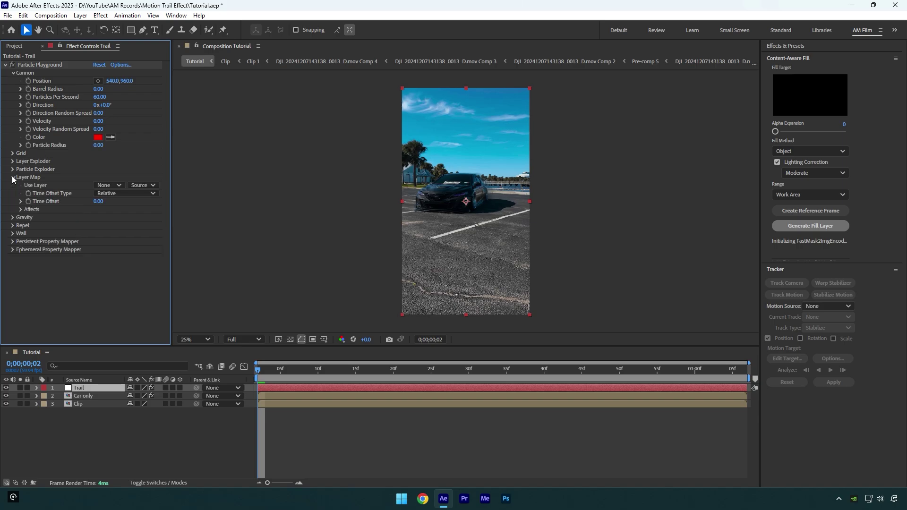
pyautogui.click(103, 186)
pyautogui.click(117, 221)
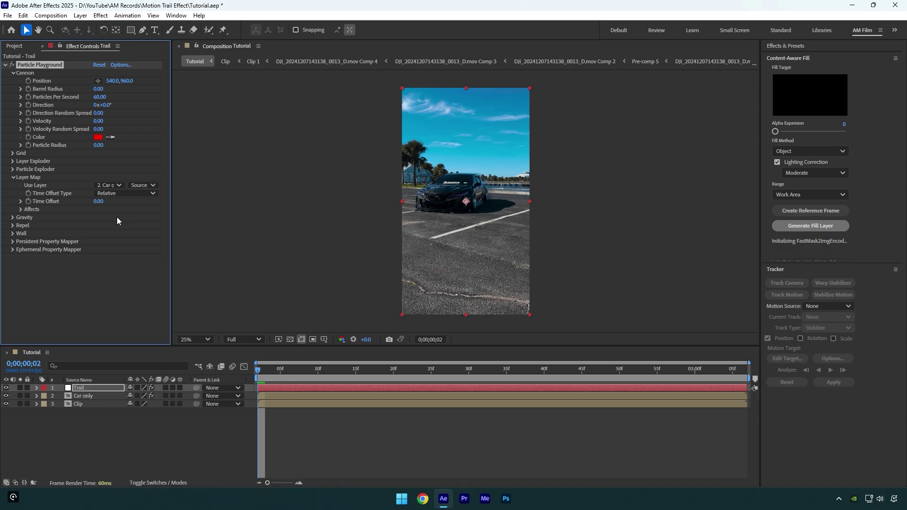
pyautogui.click(21, 210)
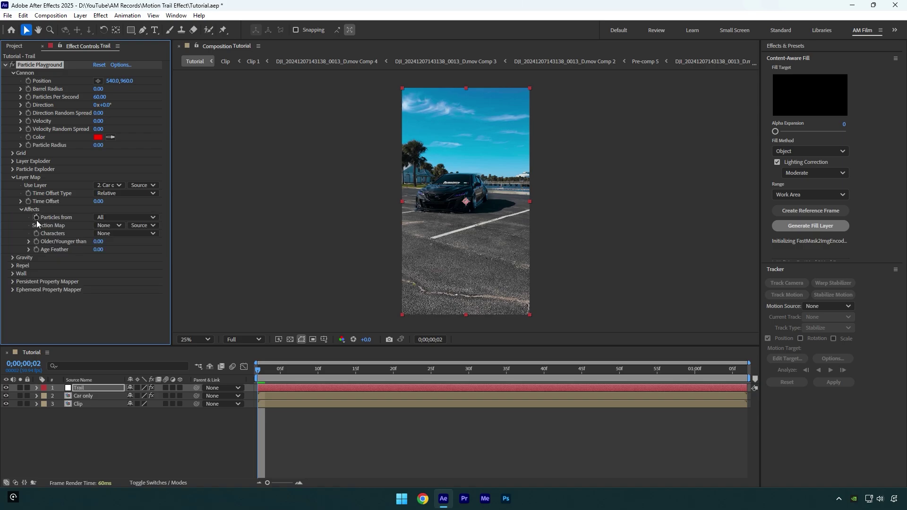
pyautogui.click(97, 242)
pyautogui.write('-1.8')
pyautogui.press('Return')
# Step: Set Particle Playground's Gravity Force to -1150 while viewing around frame 24
pyautogui.click(13, 257)
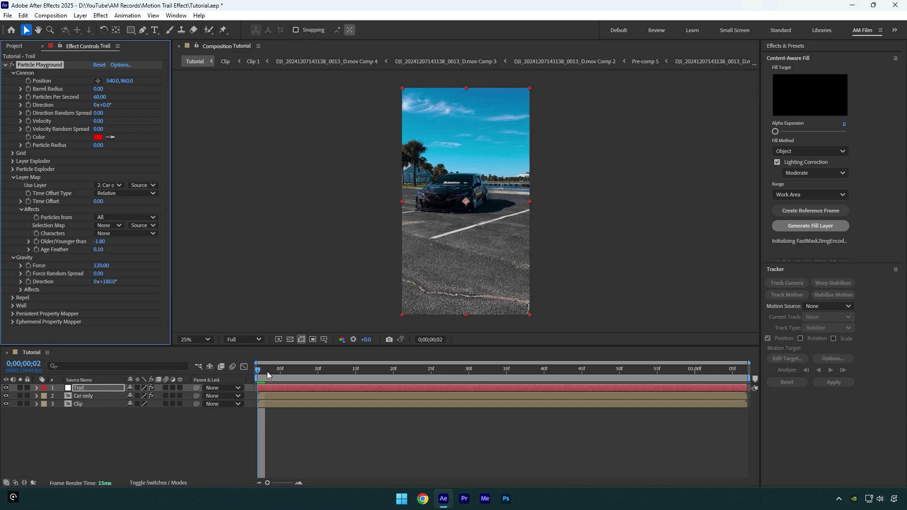
pyautogui.moveTo(267, 372); pyautogui.dragTo(420, 364)
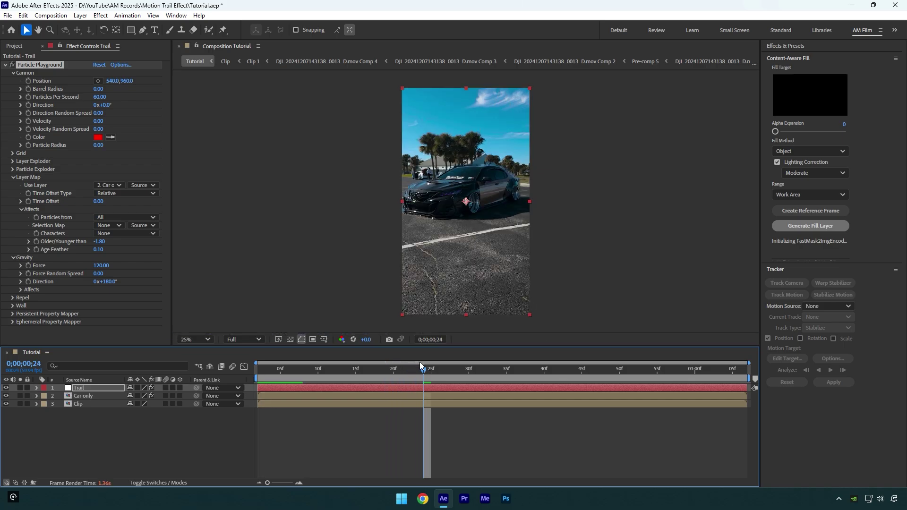
pyautogui.moveTo(117, 263); pyautogui.dragTo(488, 218)
pyautogui.hotkey('ctrl', 'z')
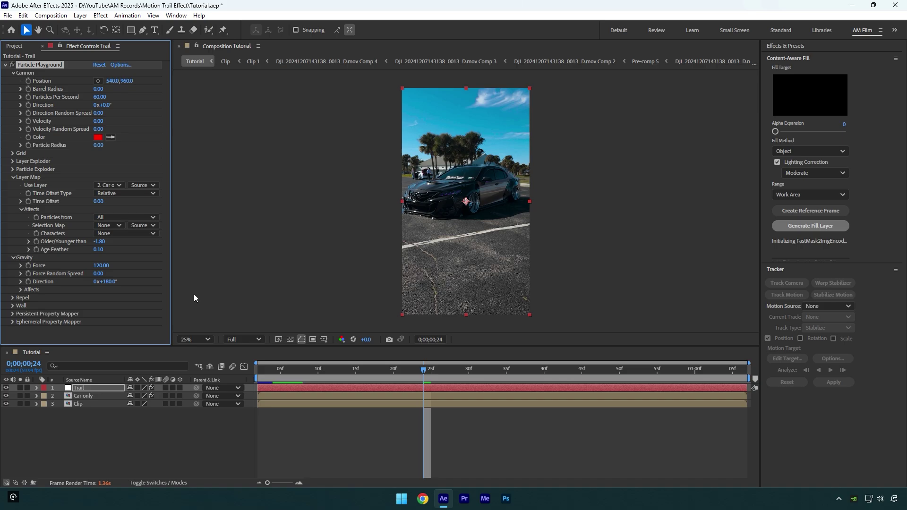
pyautogui.click(104, 267)
pyautogui.press('Return')
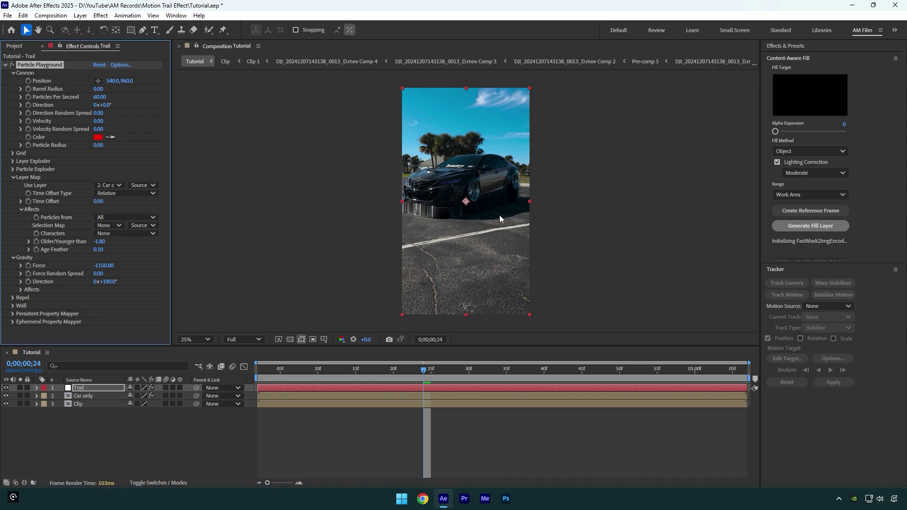
pyautogui.click(445, 354)
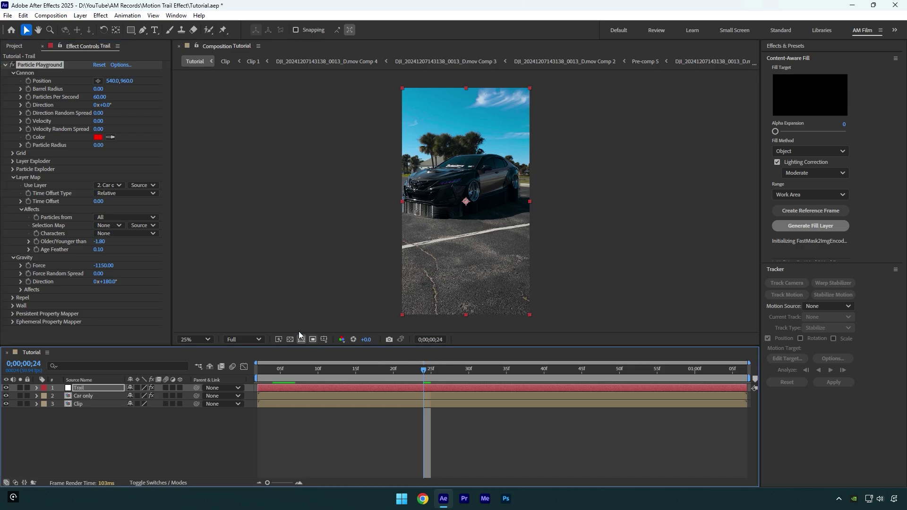
# Step: Set the cannon Velocity to 700 and preview the trail from the start
pyautogui.click(98, 122)
pyautogui.write('700')
pyautogui.press('Return')
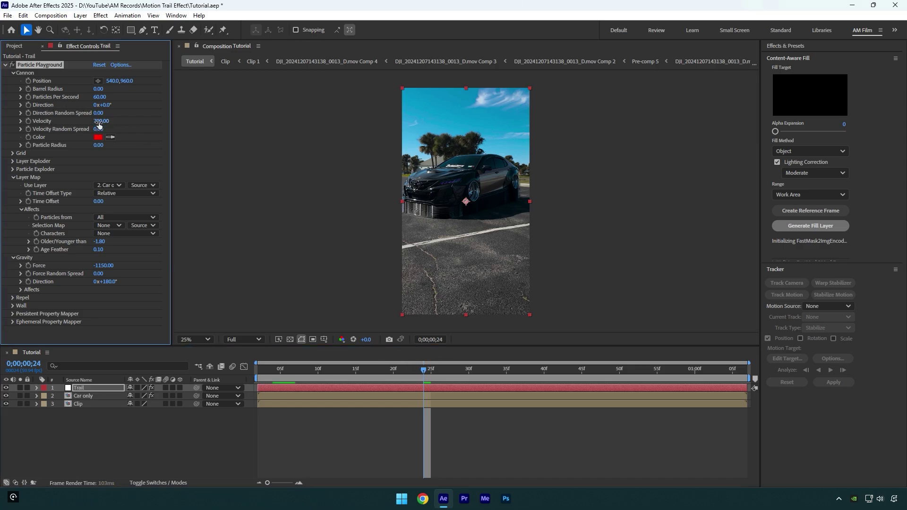
pyautogui.press('Home')
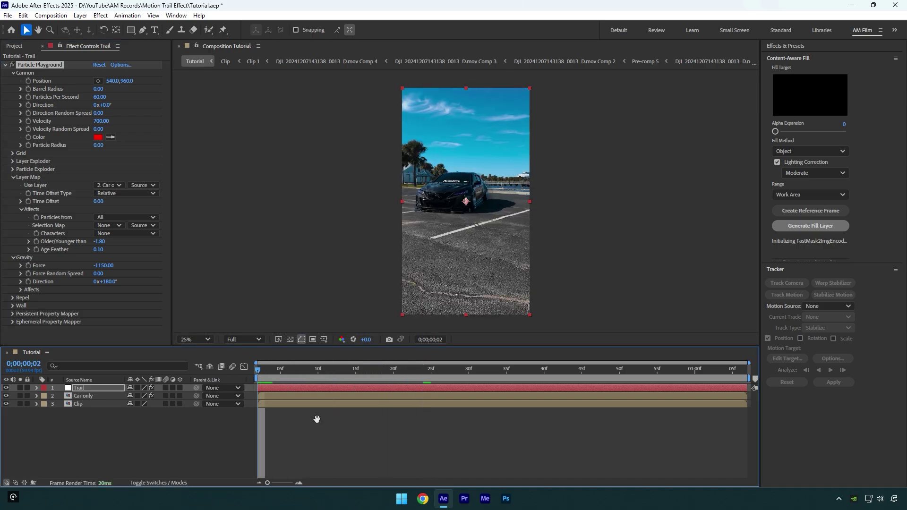
pyautogui.press('space')
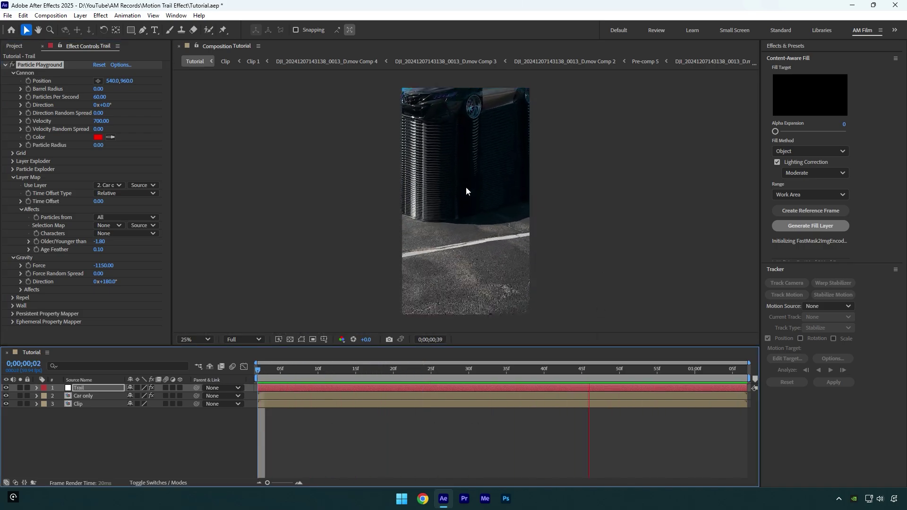
pyautogui.press('space')
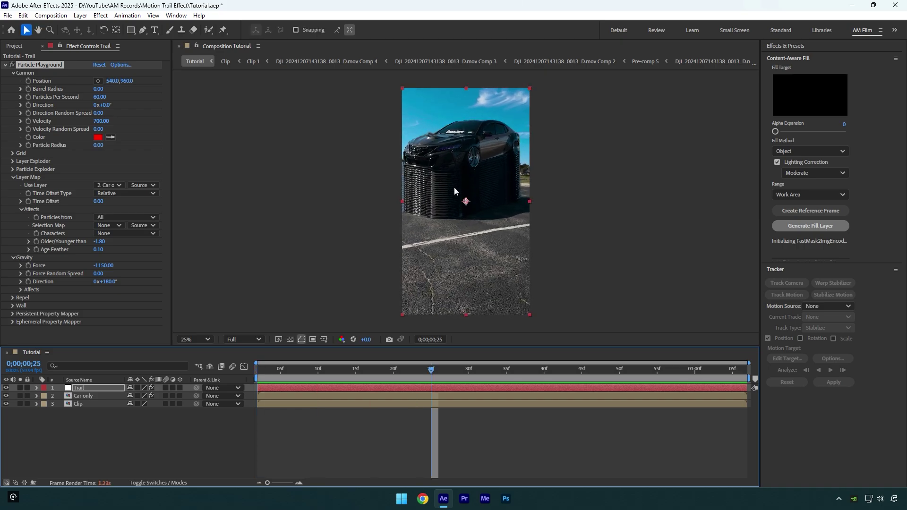
# Step: Set the Layer Map Time Offset to 0.01 and scrub through the clip to check it
pyautogui.click(101, 202)
pyautogui.press('Return')
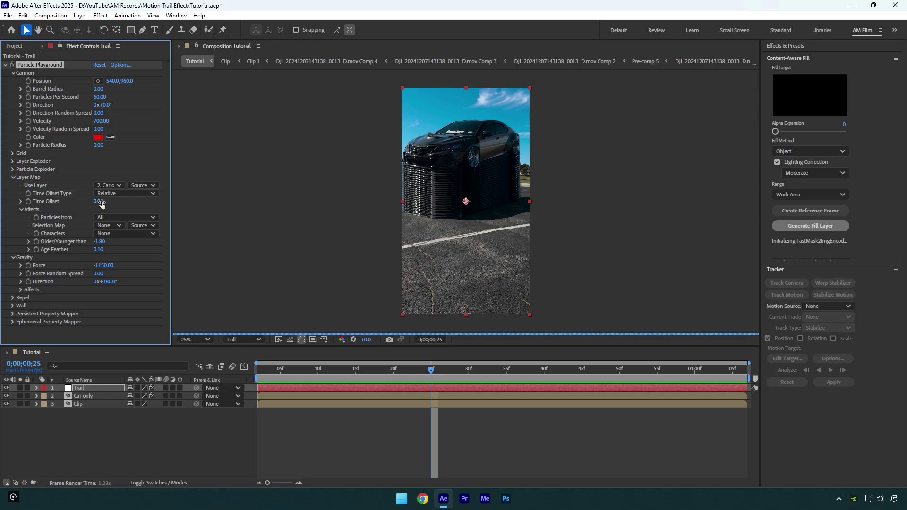
pyautogui.moveTo(425, 374); pyautogui.dragTo(651, 370)
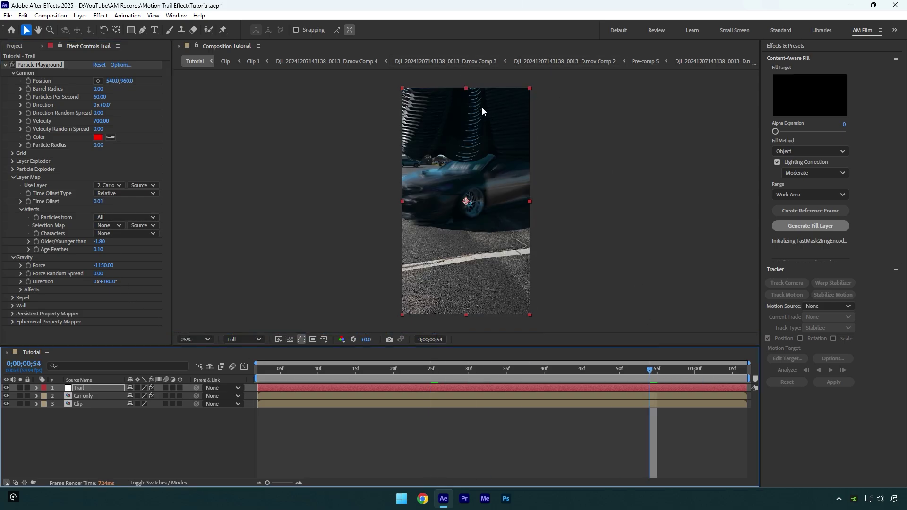
pyautogui.moveTo(643, 376); pyautogui.dragTo(258, 377)
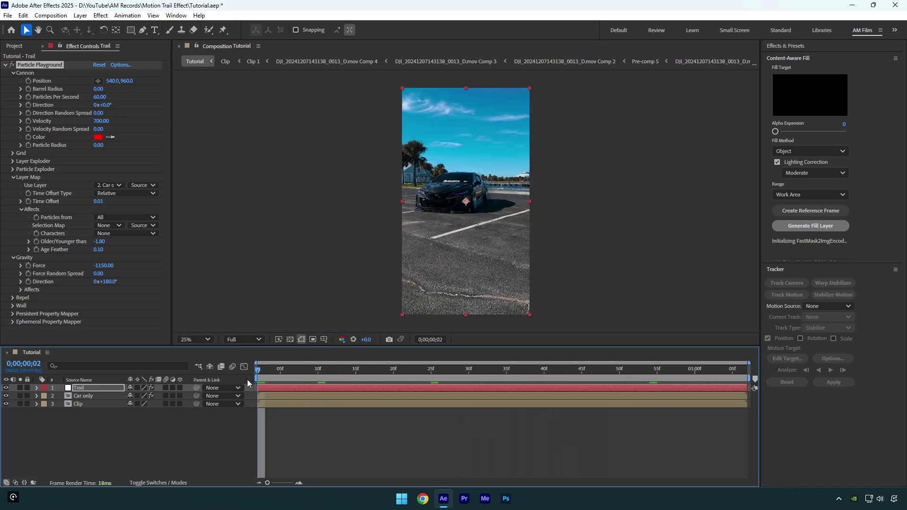
# Step: Set the Trail layer's blend mode to Screen
pyautogui.click(156, 483)
pyautogui.click(137, 396)
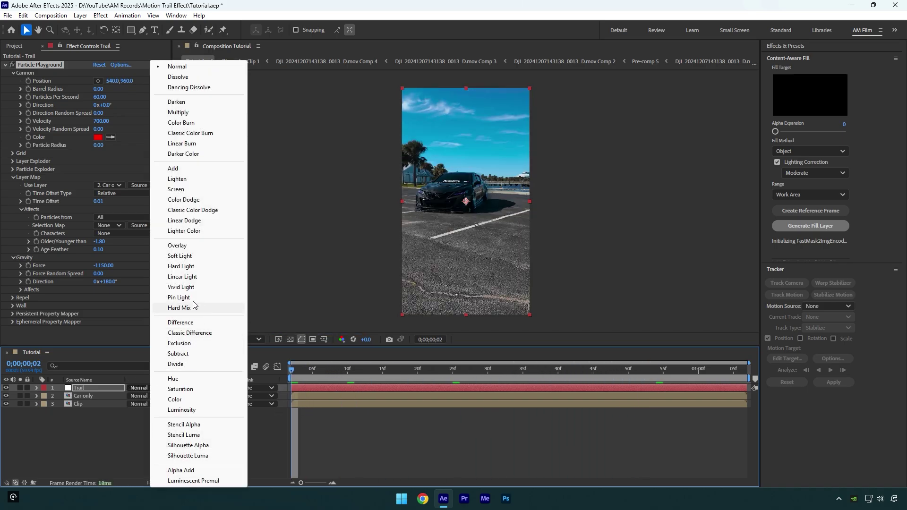
pyautogui.click(180, 188)
# Step: Add Curves to Trail and raise the Blue channel curve to tint the streaks blue
pyautogui.hotkey('ctrl', 'space')
pyautogui.write('cu')
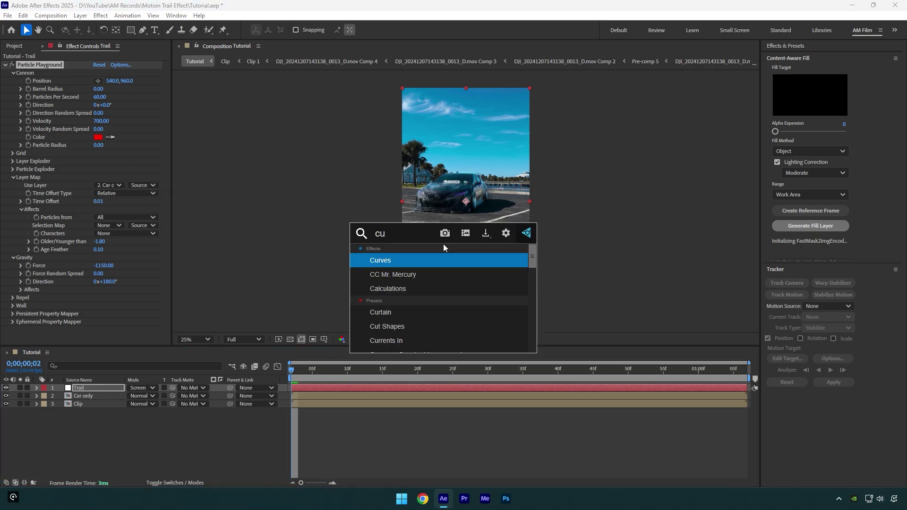
pyautogui.write('r')
pyautogui.click(393, 260)
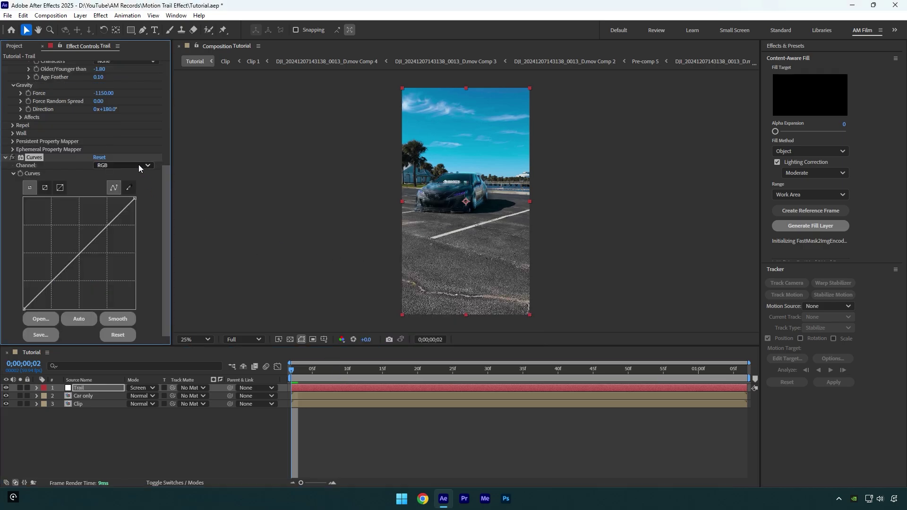
pyautogui.click(139, 166)
pyautogui.click(118, 207)
pyautogui.moveTo(82, 253); pyautogui.dragTo(69, 244)
pyautogui.moveTo(310, 373); pyautogui.dragTo(489, 370)
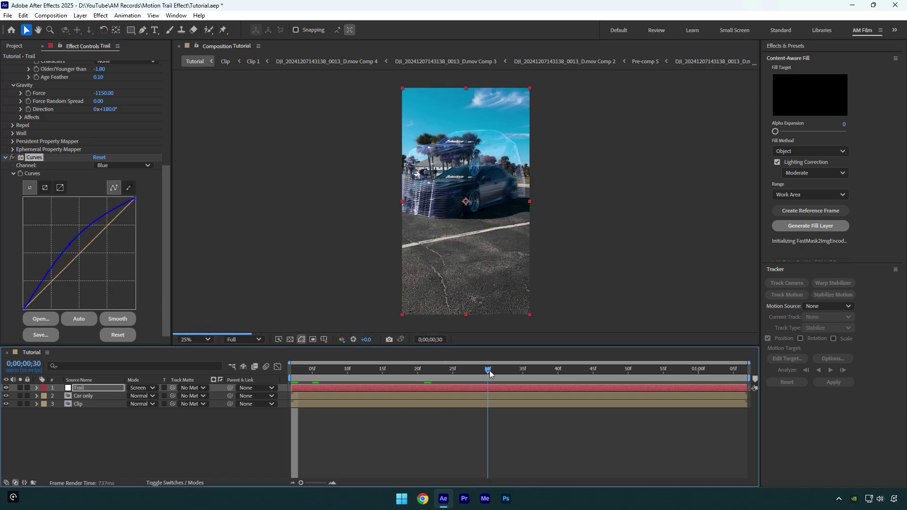
# Step: Apply Deep Glow to the Trail layer
pyautogui.hotkey('ctrl', 'space')
pyautogui.write('deep')
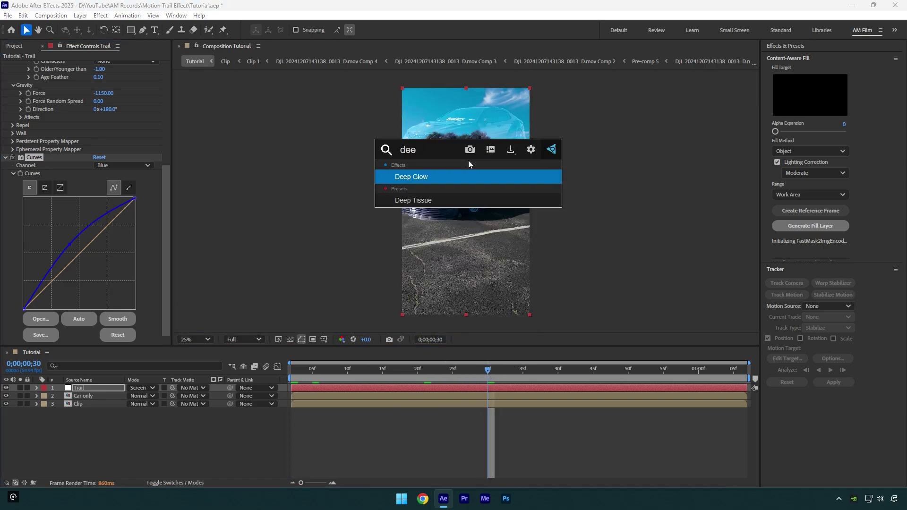
pyautogui.press('Return')
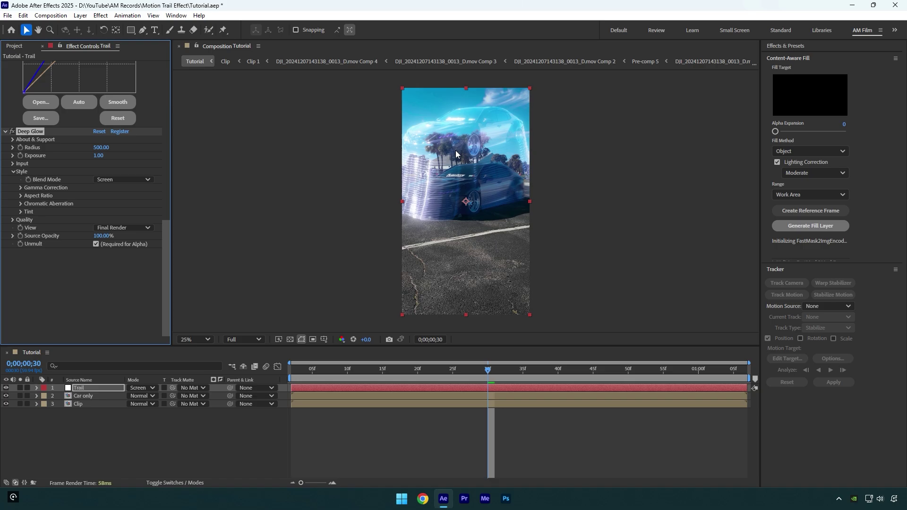
# Step: Lower the Trail layer's Opacity to 80%
pyautogui.press('t')
pyautogui.moveTo(133, 395); pyautogui.dragTo(124, 394)
pyautogui.click(131, 395)
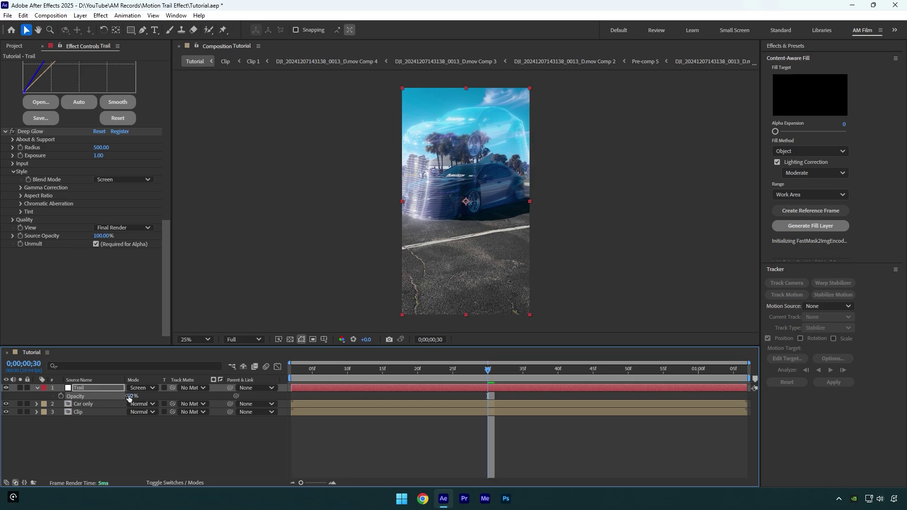
pyautogui.write('100')
pyautogui.press('Return')
pyautogui.moveTo(129, 398); pyautogui.dragTo(119, 398)
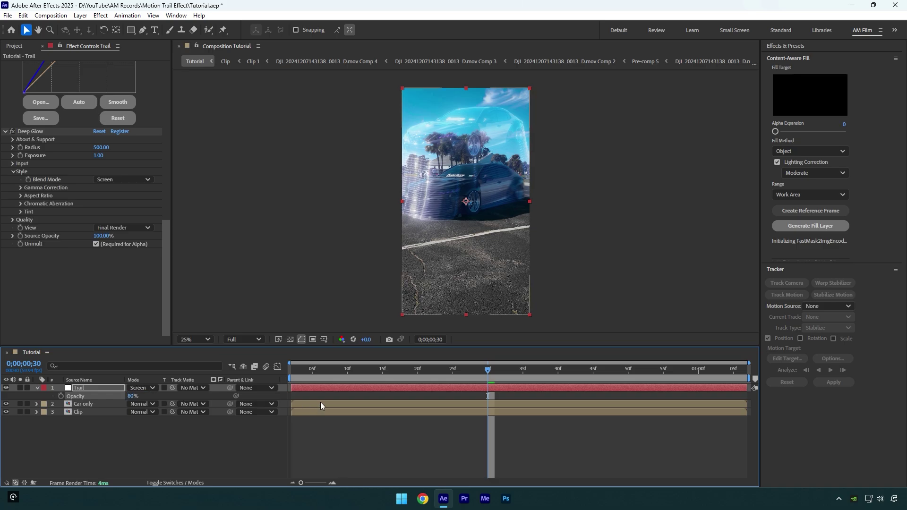
pyautogui.moveTo(373, 375); pyautogui.dragTo(288, 382)
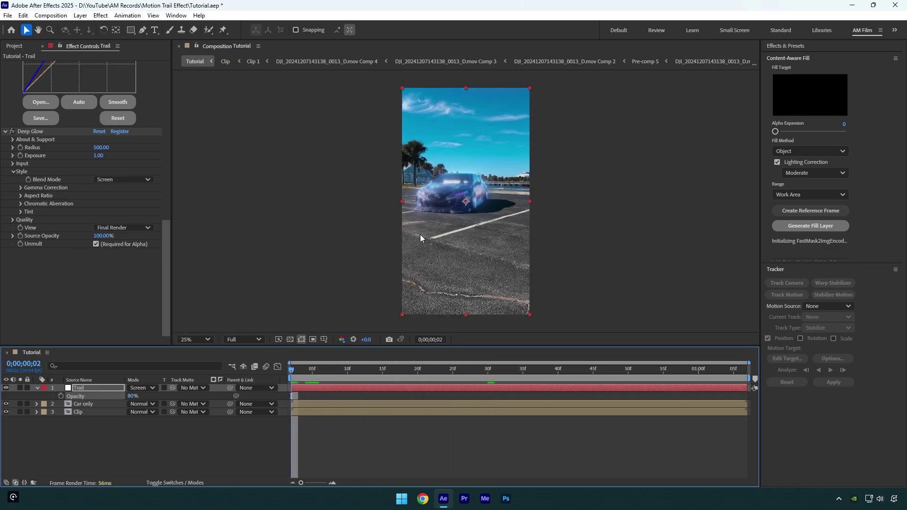
# Step: Keyframe Car only and Trail opacity at 100% on frame 15 and 0% at the start
pyautogui.click(86, 404)
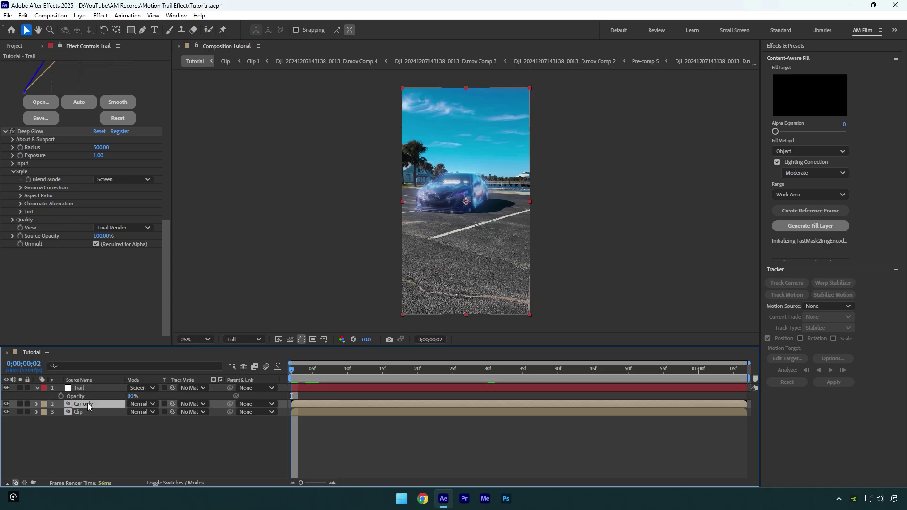
pyautogui.press('t')
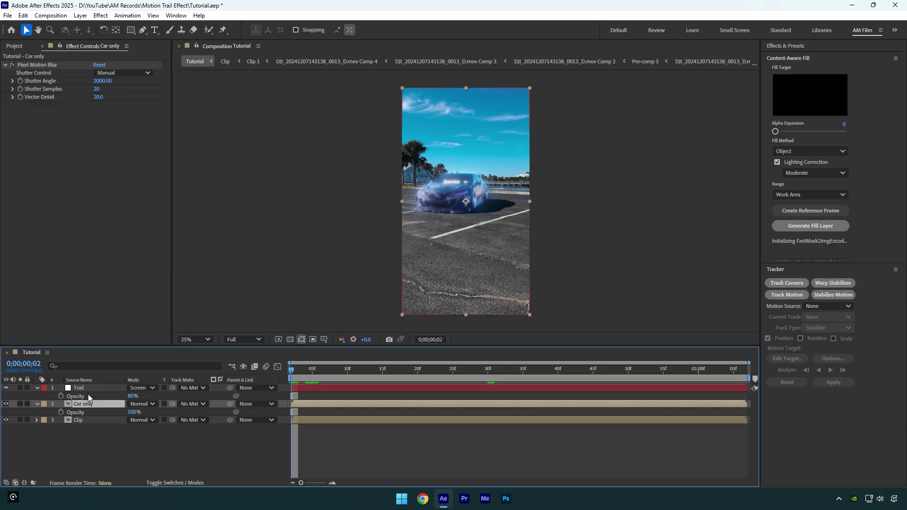
pyautogui.click(61, 412)
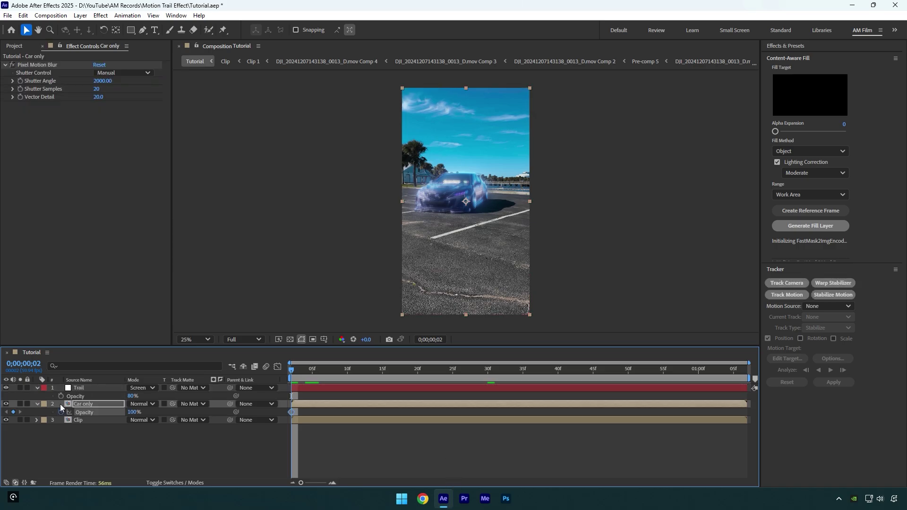
pyautogui.click(61, 396)
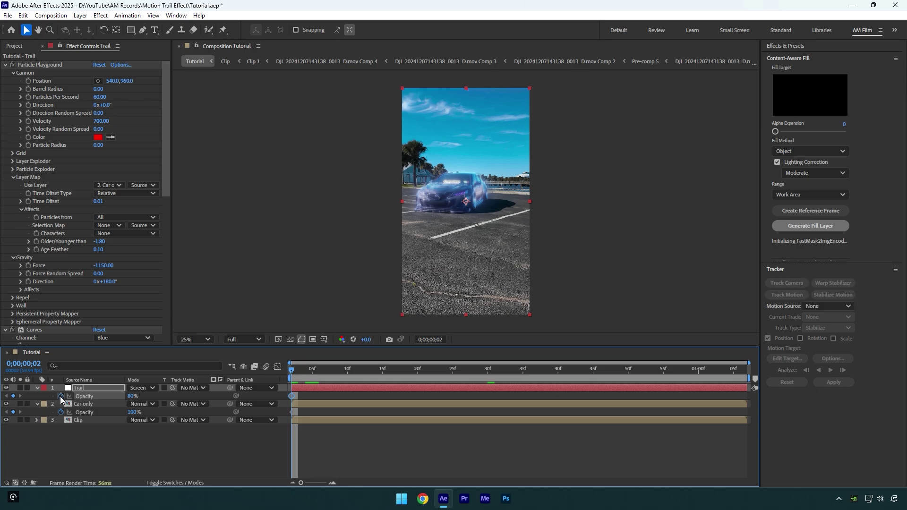
pyautogui.moveTo(291, 370); pyautogui.dragTo(385, 368)
pyautogui.click(291, 413)
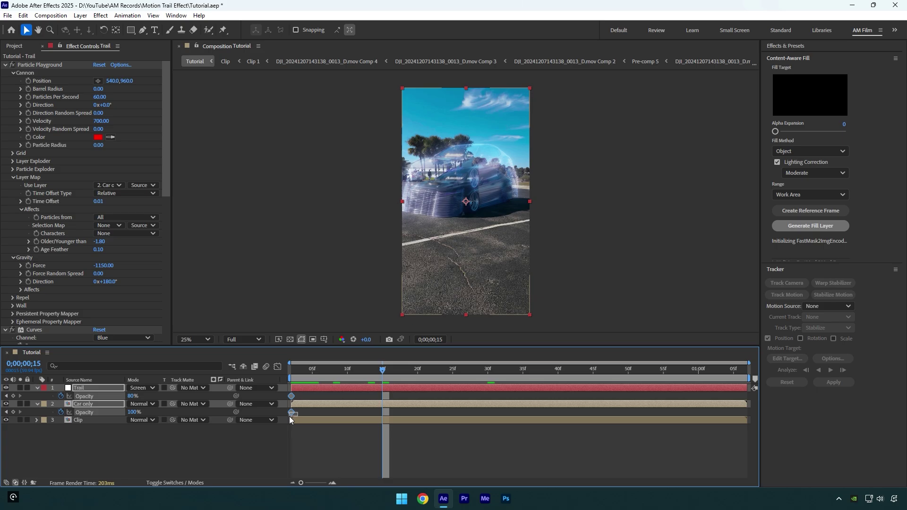
pyautogui.moveTo(290, 413); pyautogui.dragTo(383, 412)
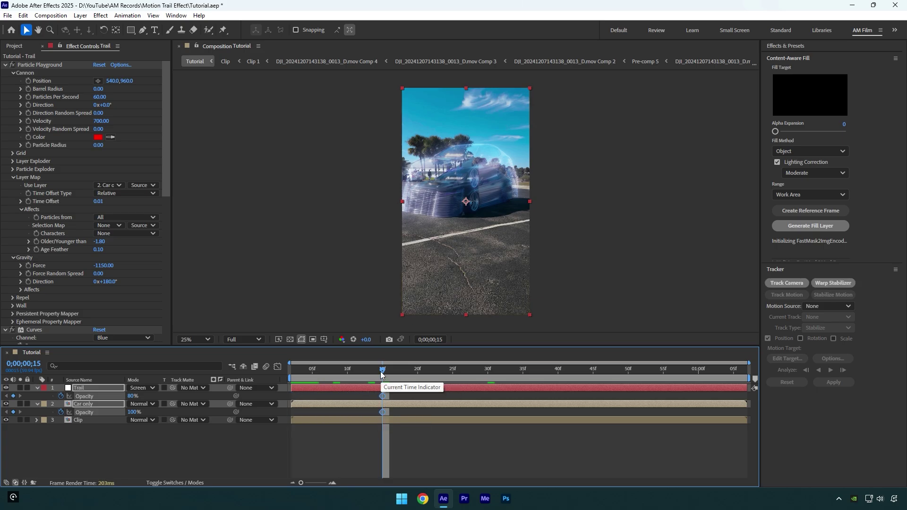
pyautogui.moveTo(384, 370); pyautogui.dragTo(291, 377)
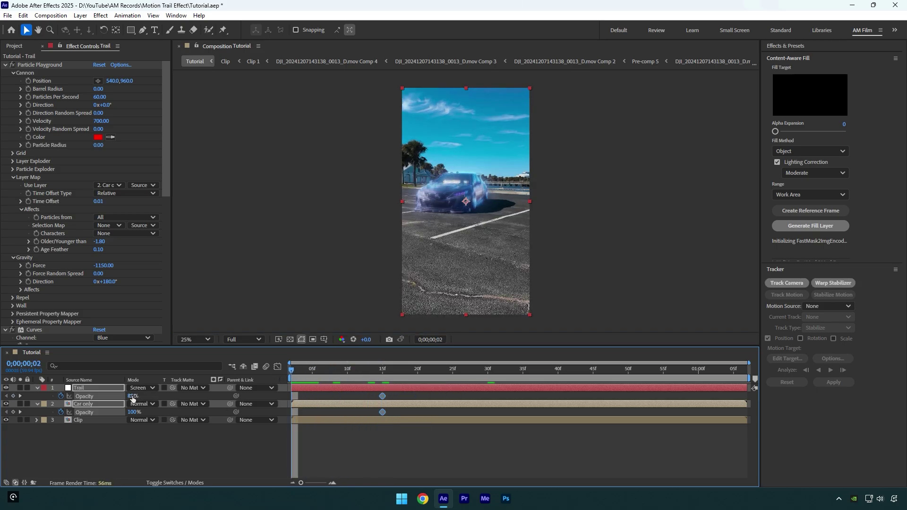
pyautogui.moveTo(132, 398); pyautogui.dragTo(79, 397)
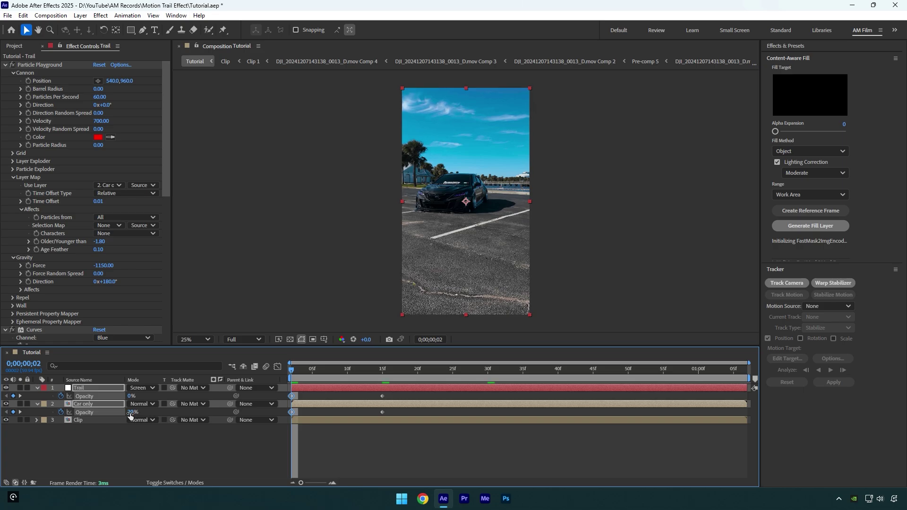
pyautogui.moveTo(133, 412); pyautogui.dragTo(95, 415)
# Step: Paste the 0% opacity keyframes at the clip's end so both layers fade out
pyautogui.moveTo(291, 371); pyautogui.dragTo(628, 370)
pyautogui.moveTo(387, 392); pyautogui.dragTo(375, 416)
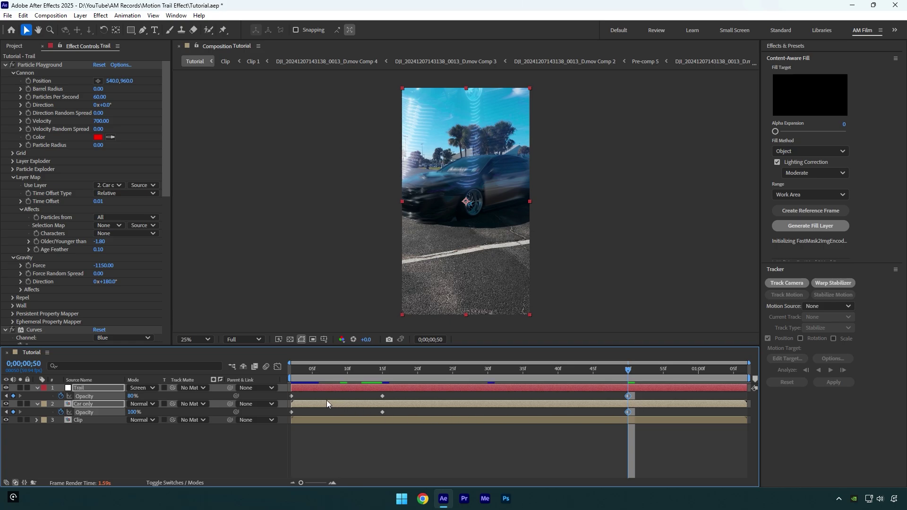
pyautogui.moveTo(307, 395); pyautogui.dragTo(287, 418)
pyautogui.moveTo(643, 371); pyautogui.dragTo(292, 373)
pyautogui.hotkey('ctrl', 'v')
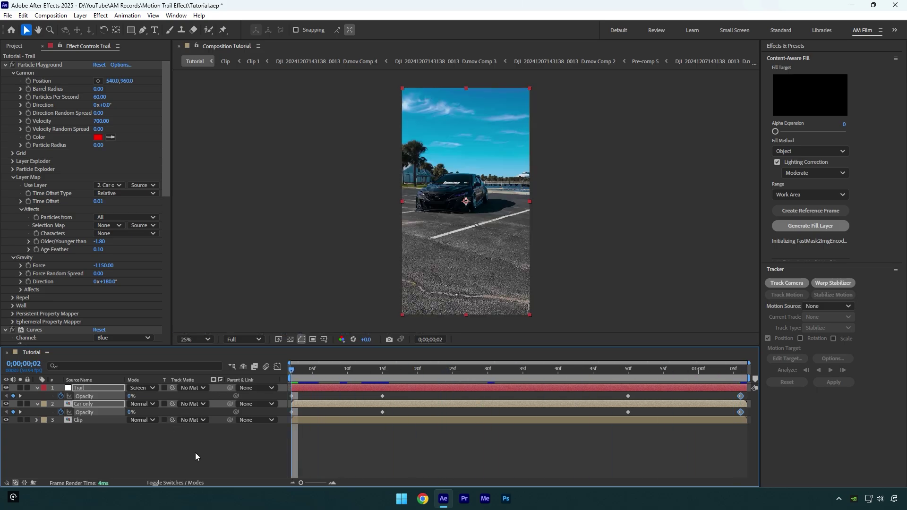
# Step: Reduce the cannon Velocity to 400 and replay the preview from the start
pyautogui.press('space')
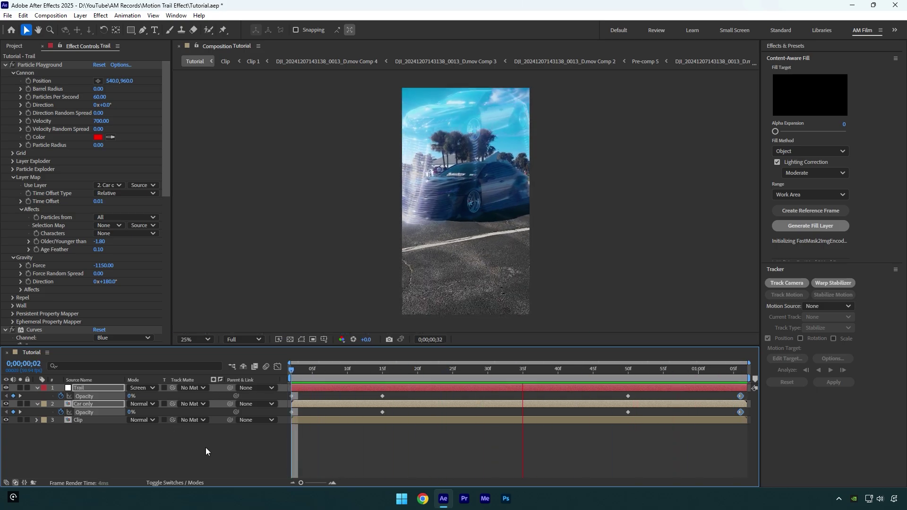
pyautogui.moveTo(361, 373); pyautogui.dragTo(530, 378)
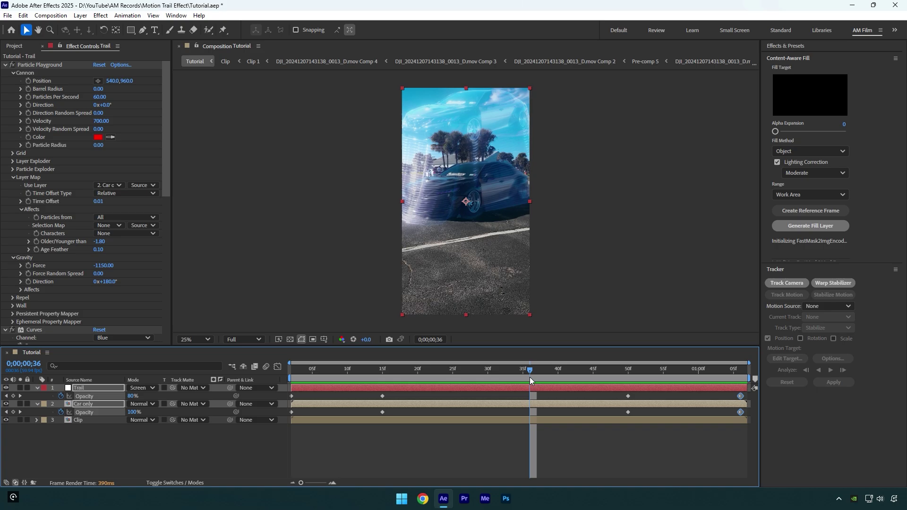
pyautogui.click(102, 121)
pyautogui.write('400')
pyautogui.press('Return')
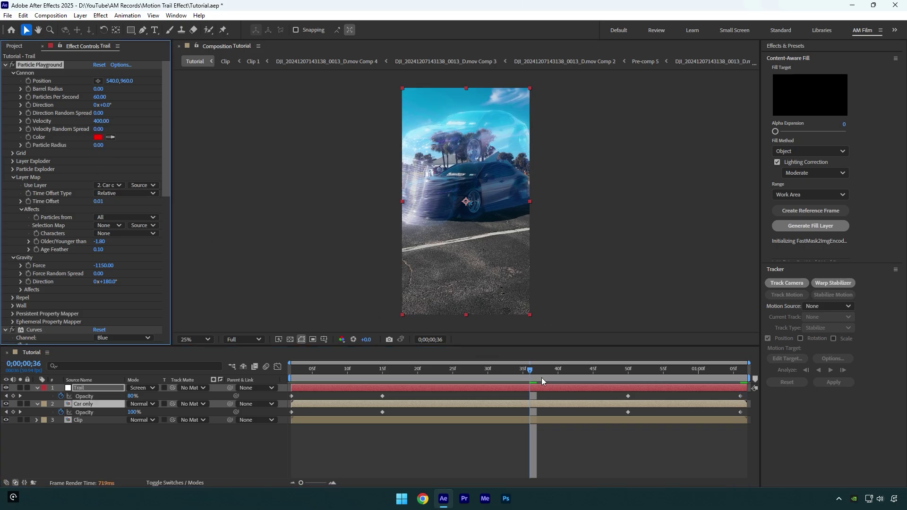
pyautogui.press('Home')
pyautogui.click(351, 456)
pyautogui.press('space')
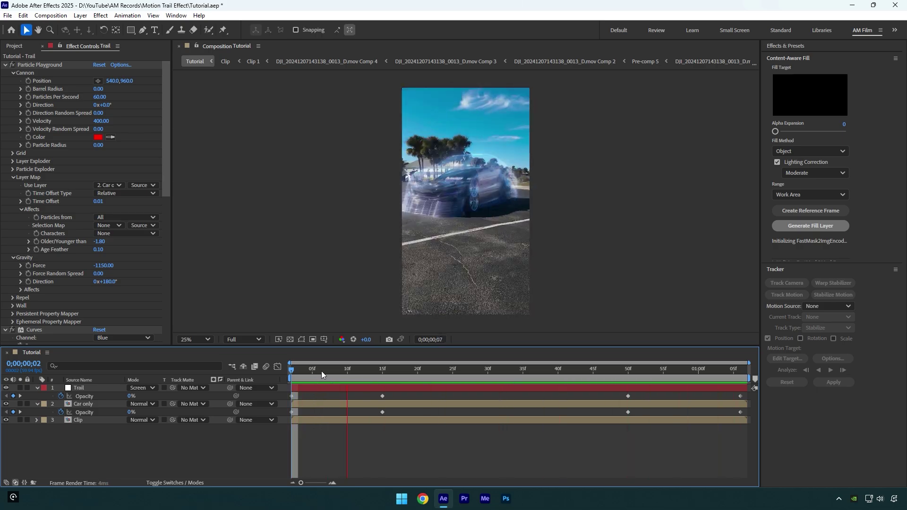
# Step: Set the Layer Map Time Offset Type to Relative Random and preview the randomized streaks
pyautogui.moveTo(321, 370); pyautogui.dragTo(509, 367)
pyautogui.click(132, 195)
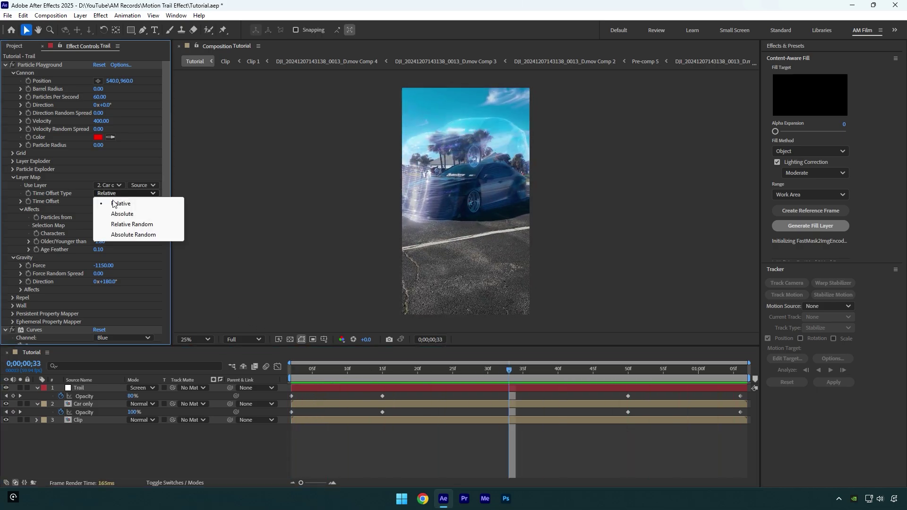
pyautogui.click(141, 224)
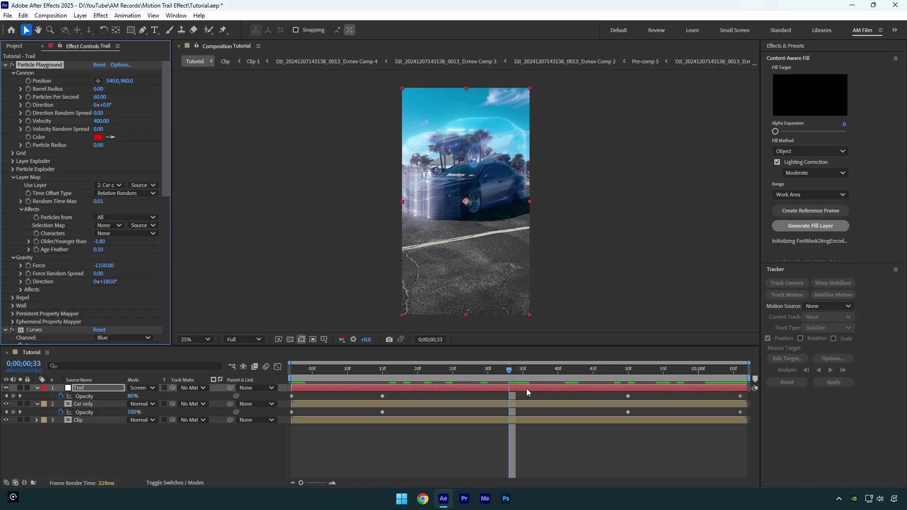
pyautogui.moveTo(508, 371); pyautogui.dragTo(305, 370)
pyautogui.press('space')
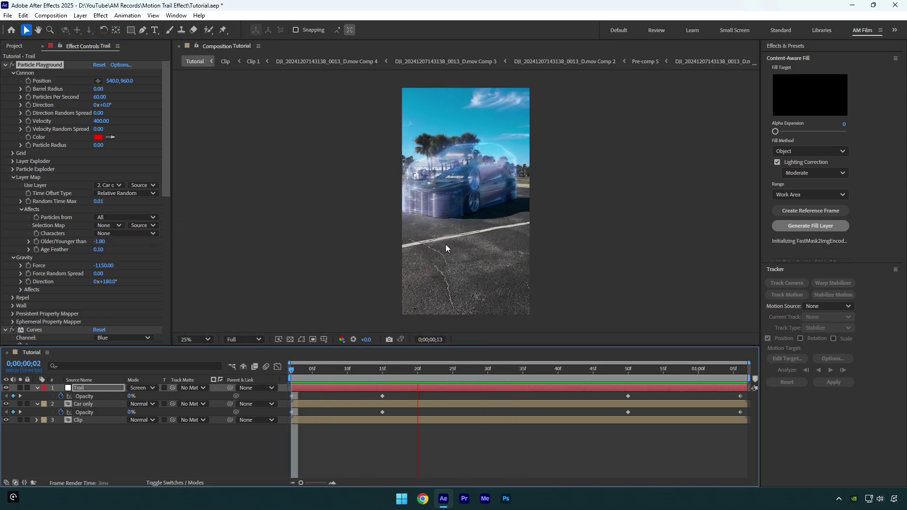